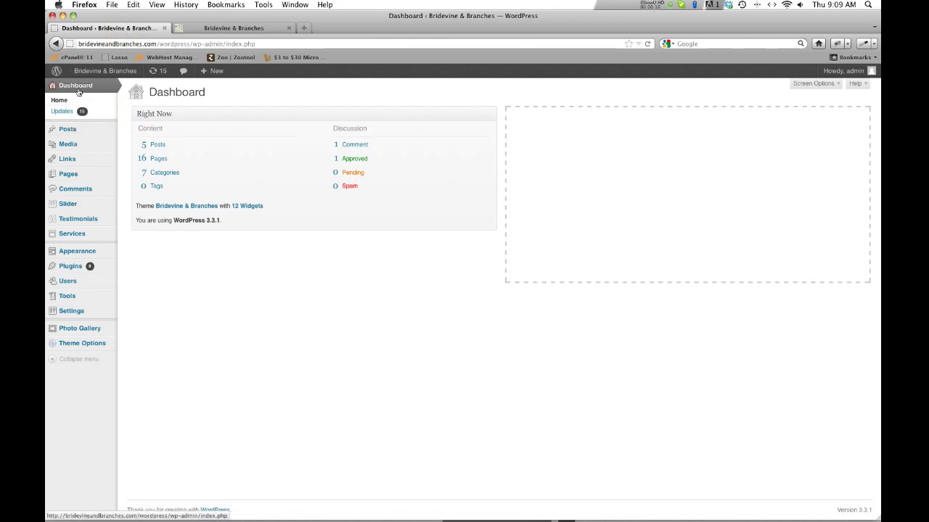
- Open the Top left menu for editing and compare its items with the live site's navigation
{"action": "mouse_move", "coordinate": [62, 253]}
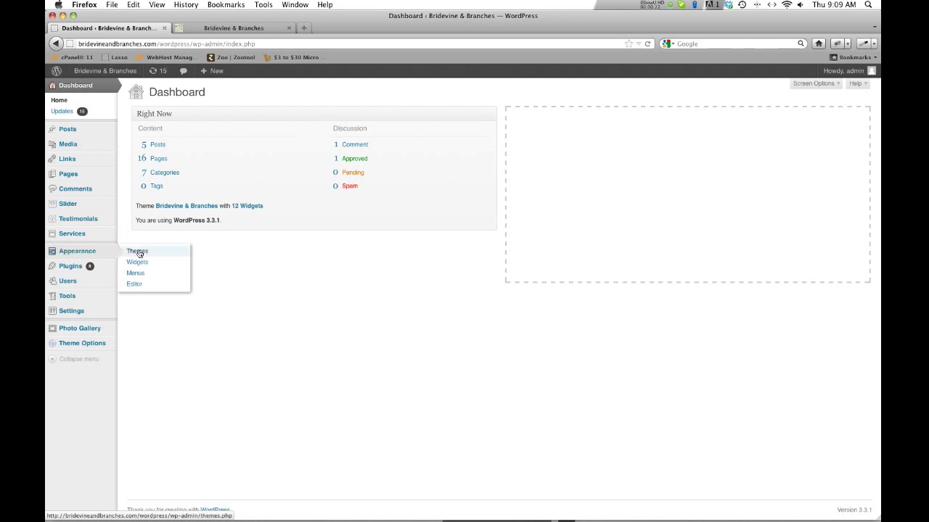
{"action": "left_click", "coordinate": [137, 273]}
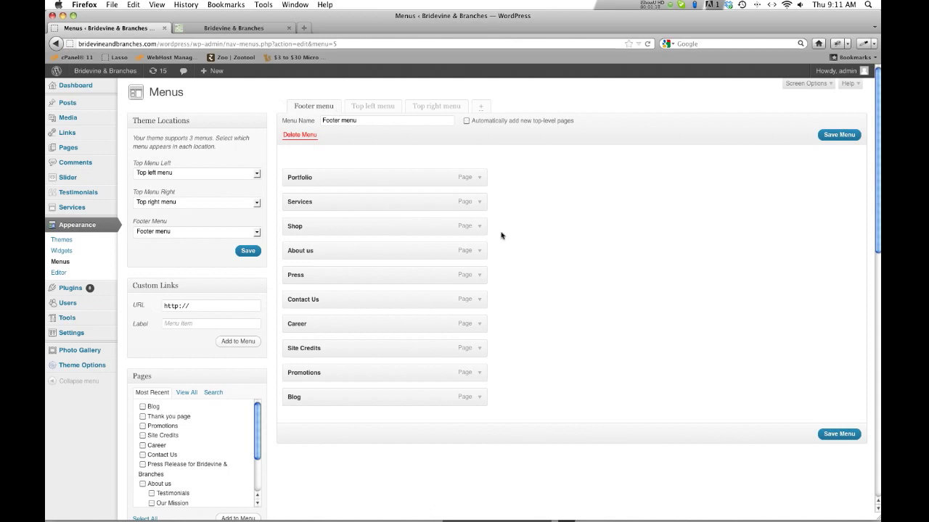
{"action": "left_click", "coordinate": [364, 107]}
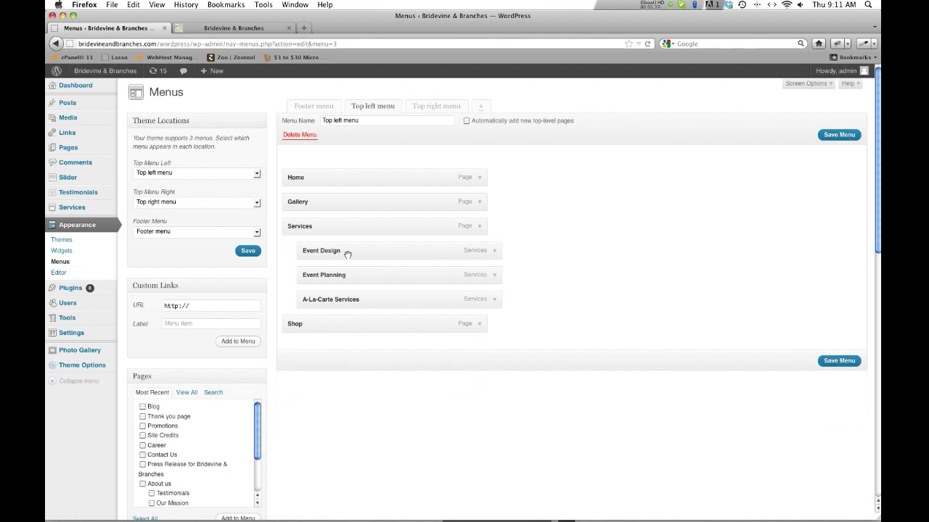
{"action": "scroll", "coordinate": [332, 168], "scroll_direction": "down", "scroll_amount": 1}
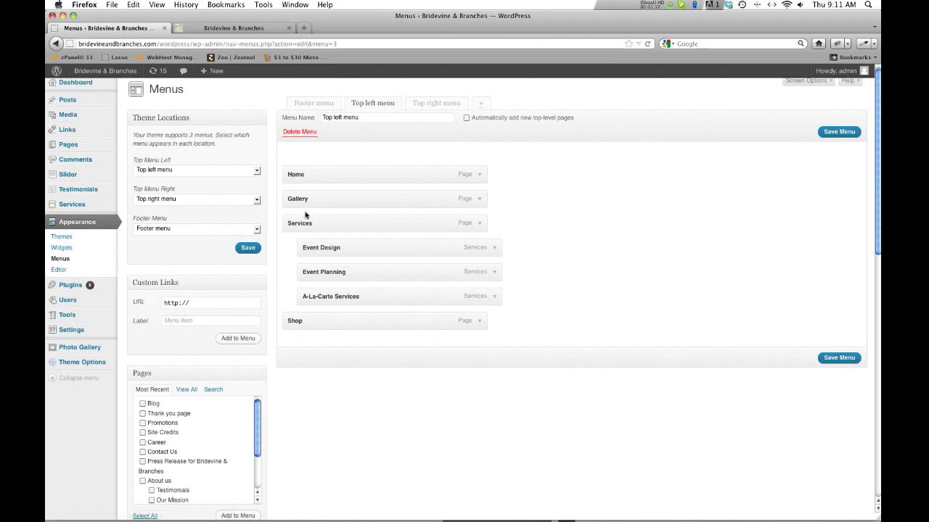
{"action": "left_click", "coordinate": [235, 28]}
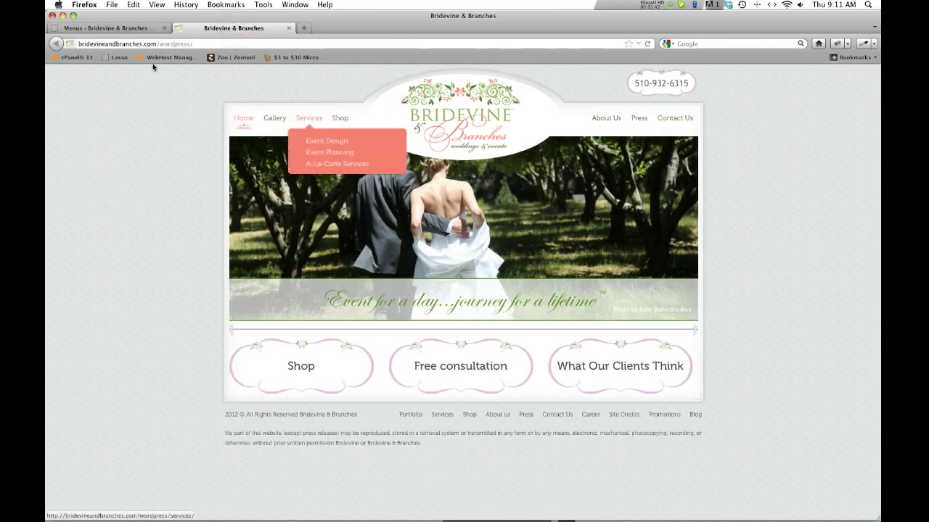
{"action": "left_click", "coordinate": [114, 32]}
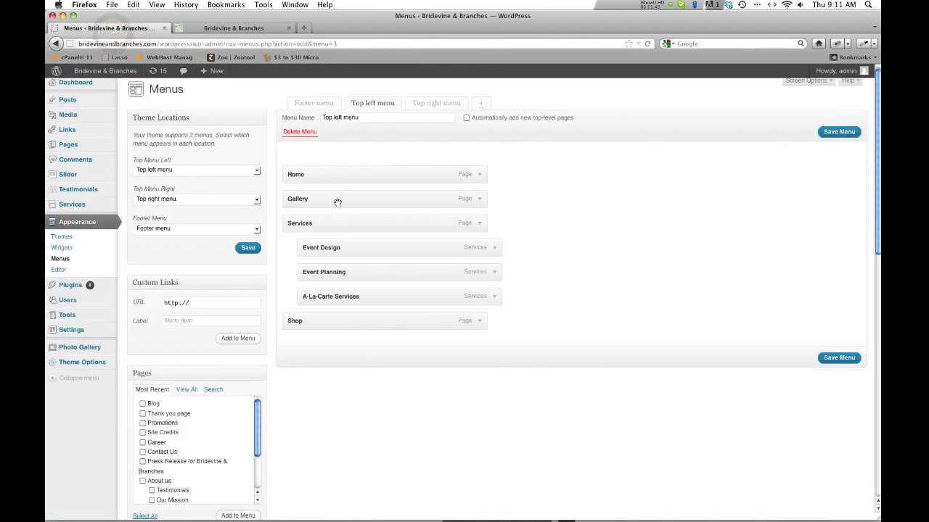
- Reorder the Top left menu to Home, Shop, Services with its sub-items, and Gallery, and save the menu
{"action": "left_click_drag", "start_coordinate": [336, 228], "coordinate": [331, 201]}
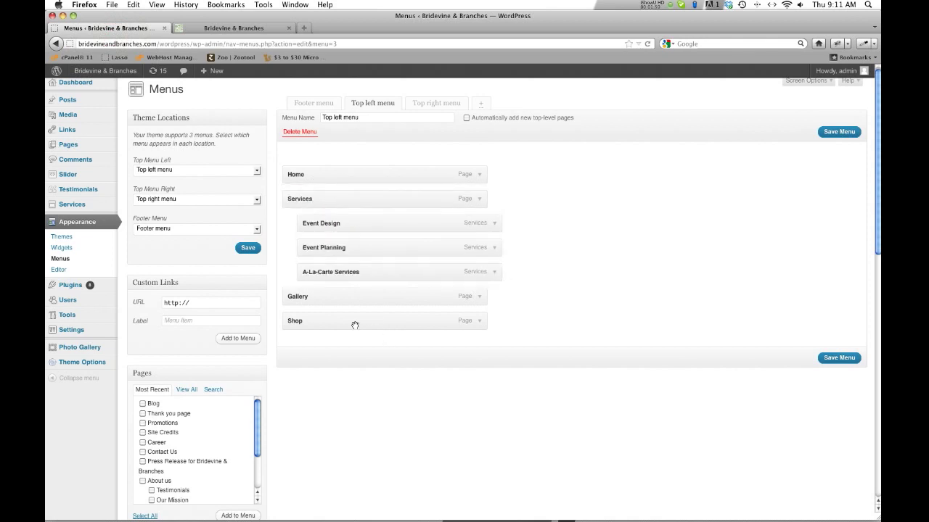
{"action": "left_click_drag", "start_coordinate": [328, 323], "coordinate": [319, 199]}
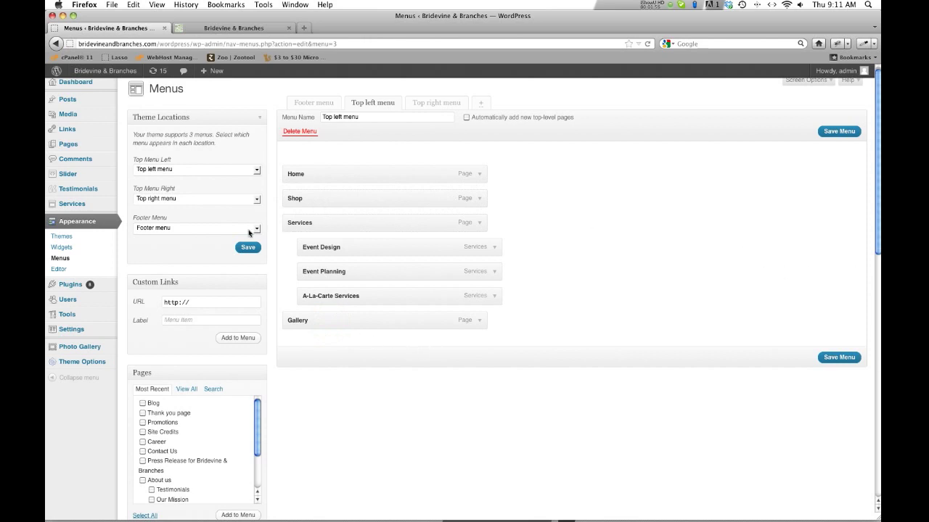
{"action": "left_click", "coordinate": [827, 359]}
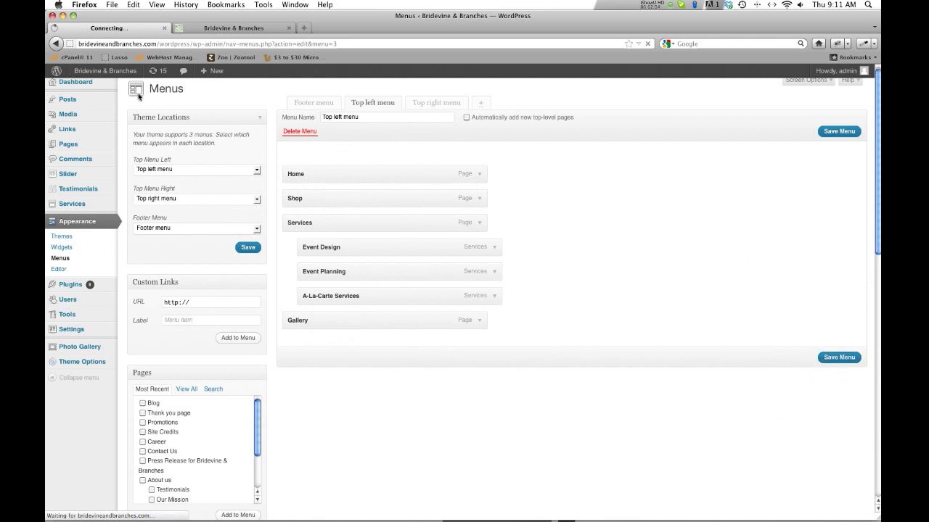
- Reload the live site to check the order of the navigation items, and return to the menu editor
{"action": "left_click", "coordinate": [210, 29]}
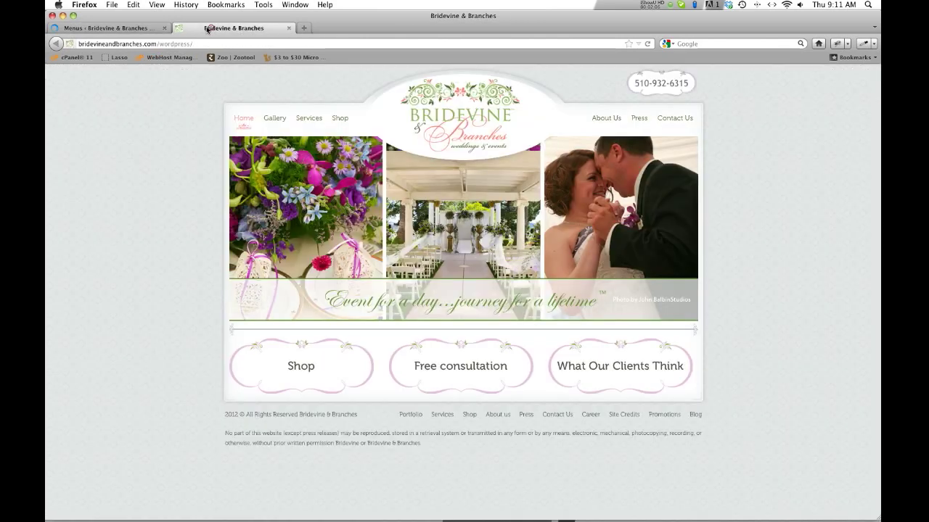
{"action": "left_click", "coordinate": [647, 45]}
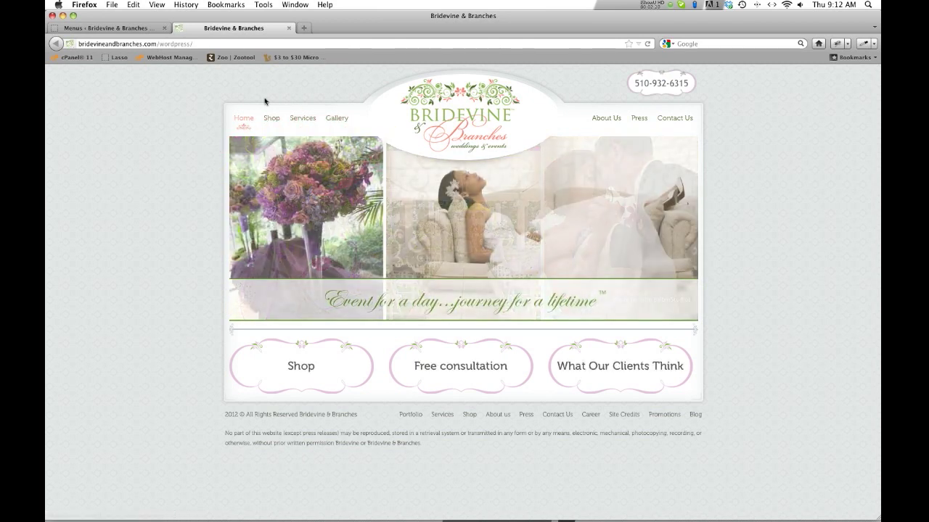
{"action": "left_click", "coordinate": [139, 30]}
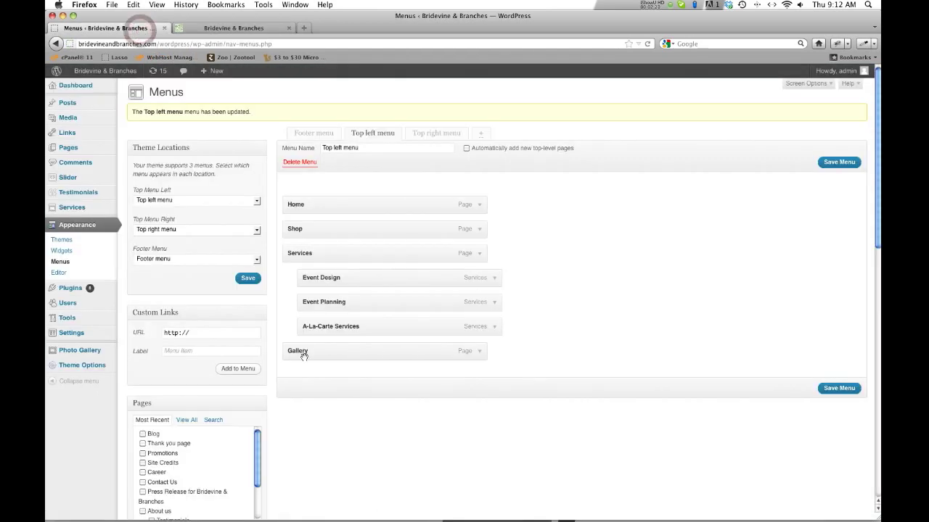
- Restore the Top left menu order to Home, Gallery, Services with its sub-items, and Shop, and save the menu
{"action": "scroll", "coordinate": [301, 352], "scroll_direction": "down", "scroll_amount": 1}
{"action": "left_click_drag", "start_coordinate": [298, 237], "coordinate": [294, 211]}
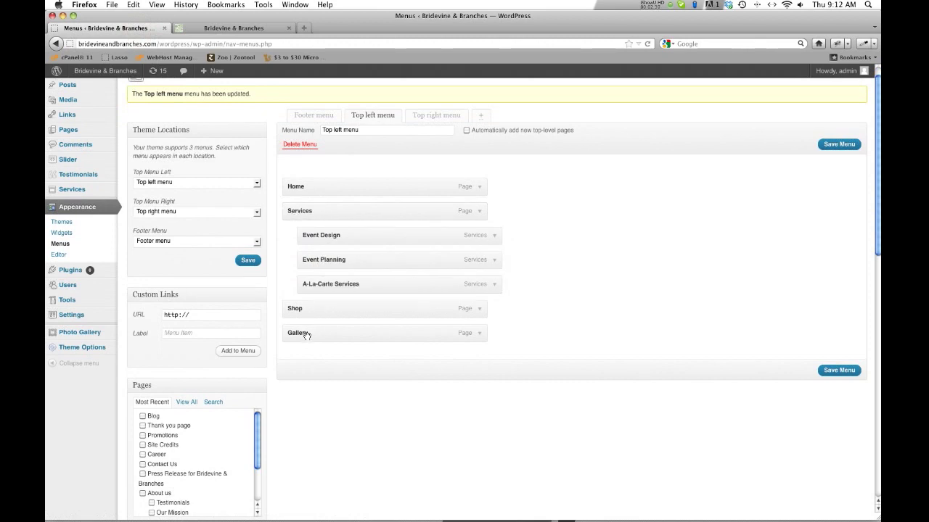
{"action": "left_click_drag", "start_coordinate": [307, 335], "coordinate": [307, 208]}
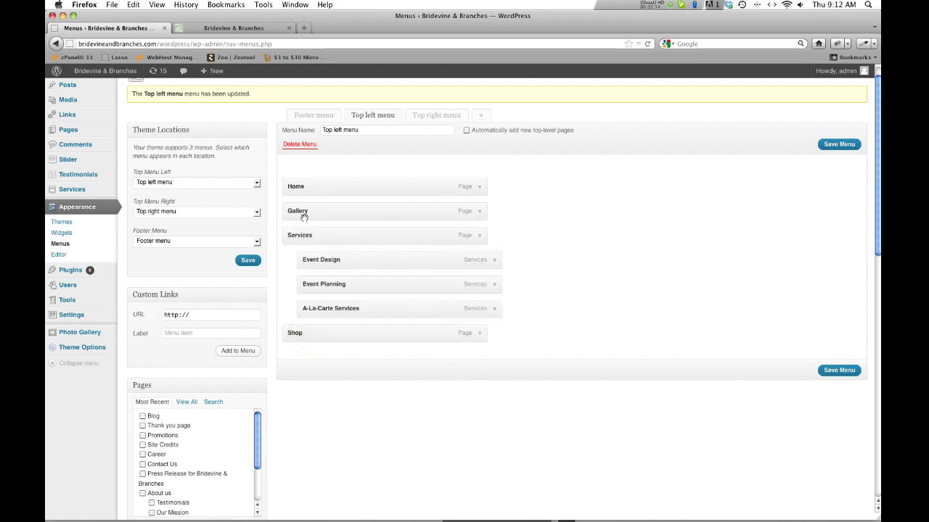
{"action": "left_click", "coordinate": [838, 372]}
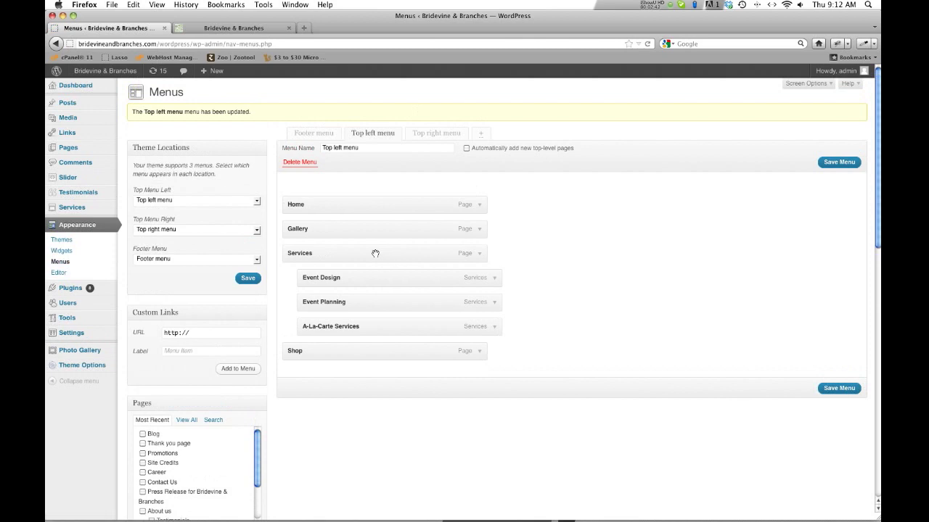
- Change the Gallery item's navigation label to a person's first name and save the menu
{"action": "left_click", "coordinate": [478, 229]}
{"action": "double_click", "coordinate": [301, 258]}
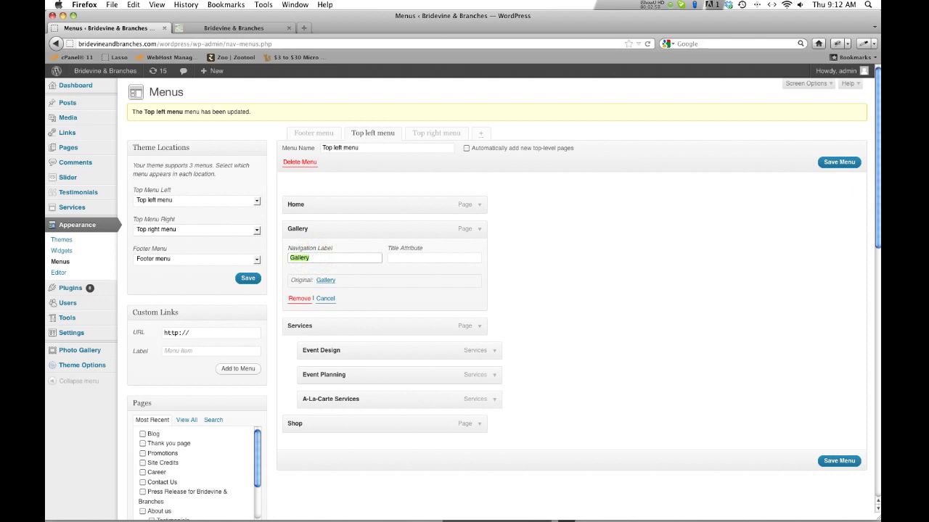
{"action": "type", "text": "Jelena"}
{"action": "left_click", "coordinate": [825, 460]}
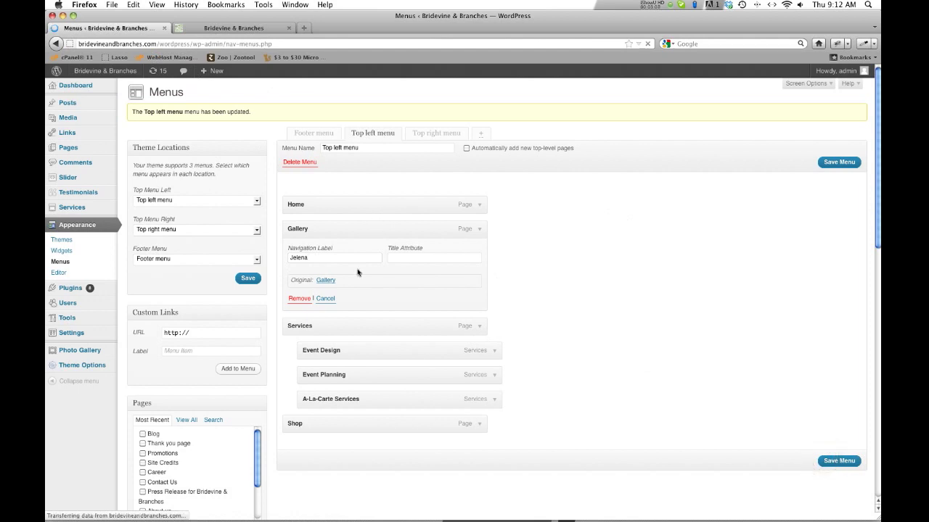
- Reload the live site, open the page behind the relabelled menu item, and examine the last part of its URL
{"action": "left_click", "coordinate": [214, 27]}
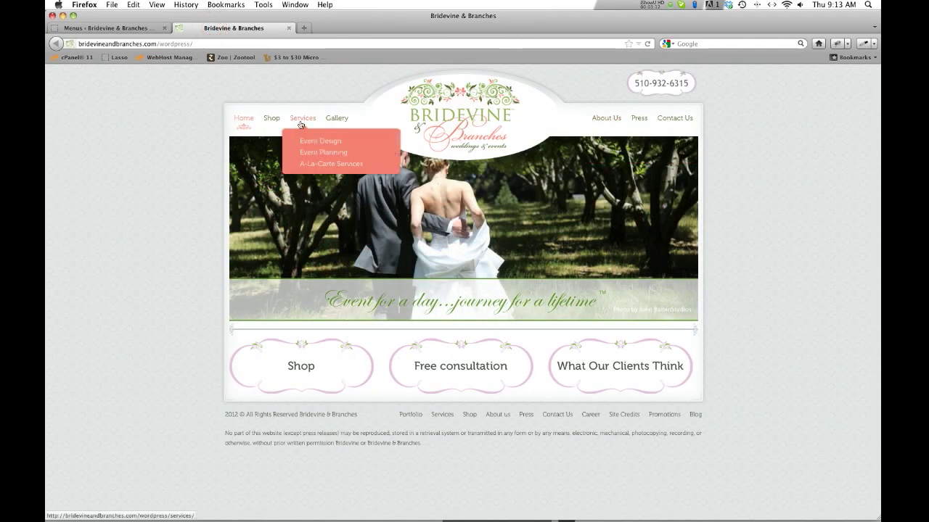
{"action": "left_click", "coordinate": [648, 45]}
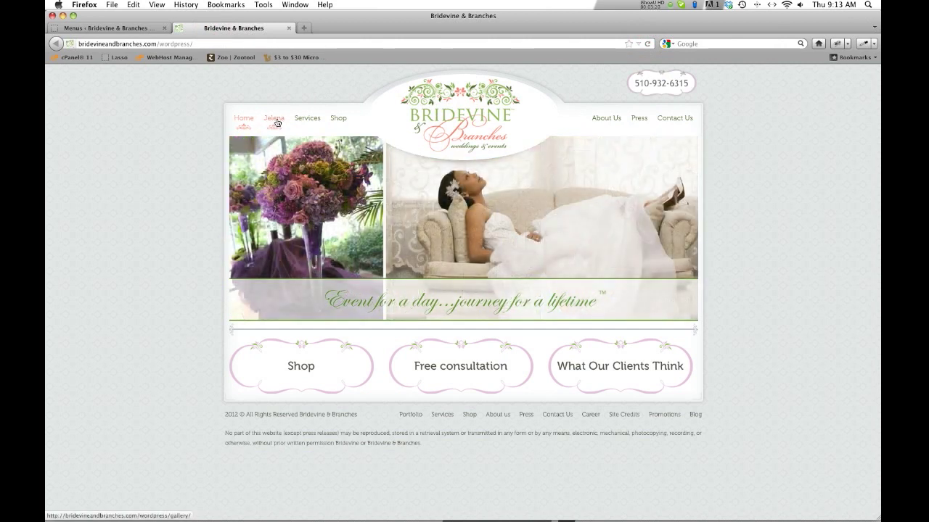
{"action": "left_click", "coordinate": [277, 124]}
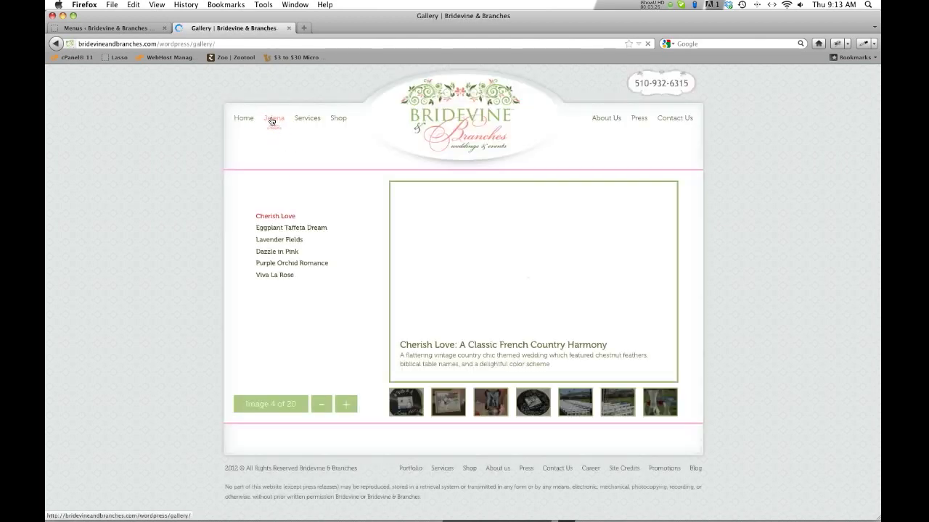
{"action": "double_click", "coordinate": [203, 43]}
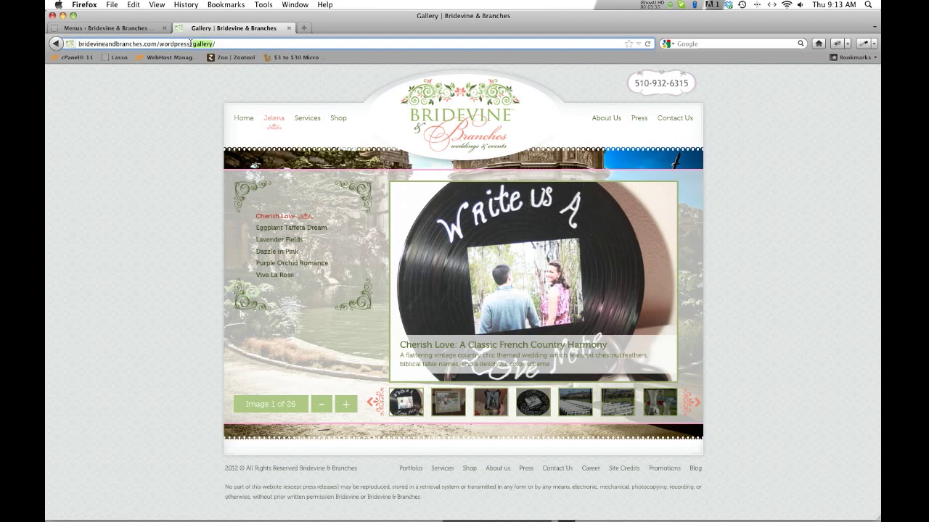
- Set the relabelled menu item's navigation label back to Gallery and save the menu
{"action": "left_click", "coordinate": [114, 29]}
{"action": "left_click", "coordinate": [478, 229]}
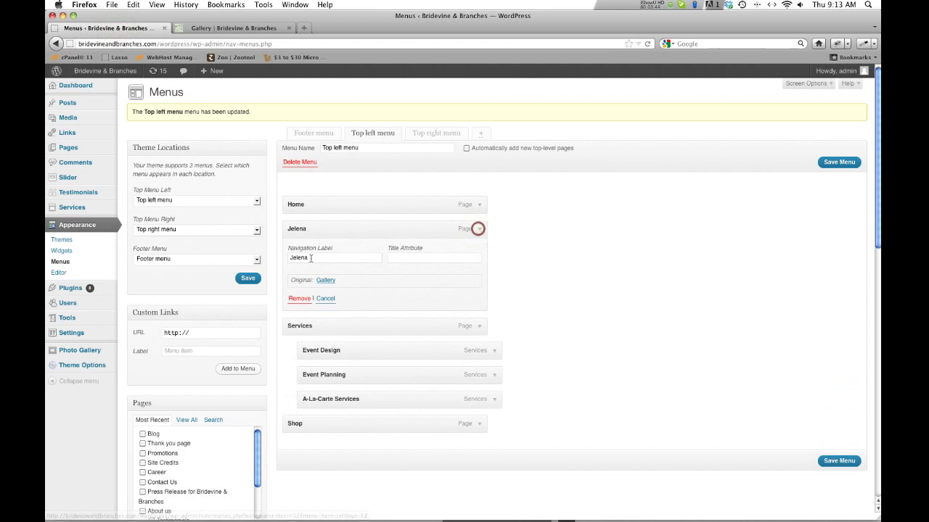
{"action": "double_click", "coordinate": [301, 257]}
{"action": "type", "text": "Gallery"}
{"action": "left_click", "coordinate": [804, 402]}
{"action": "left_click", "coordinate": [831, 460]}
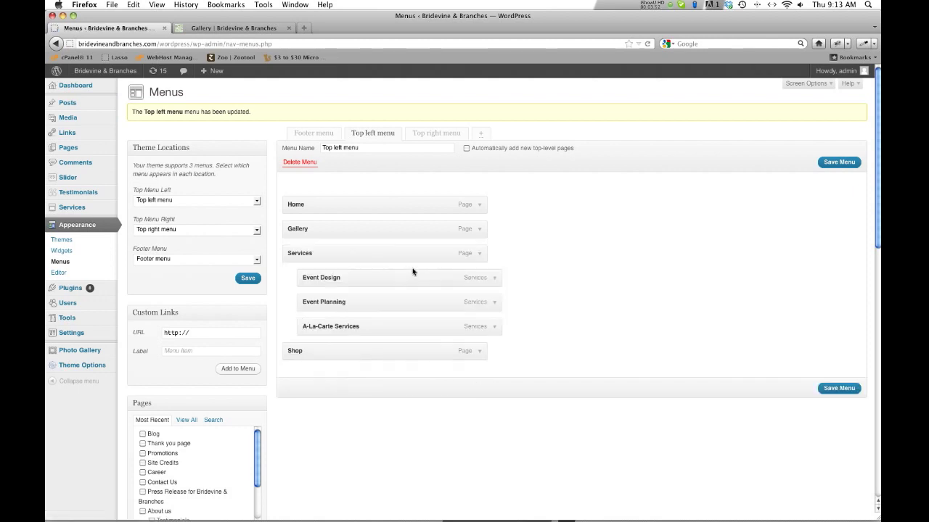
- Find the FAQs page among the available pages and add it to the Top left menu
{"action": "scroll", "coordinate": [214, 255], "scroll_direction": "down", "scroll_amount": 12}
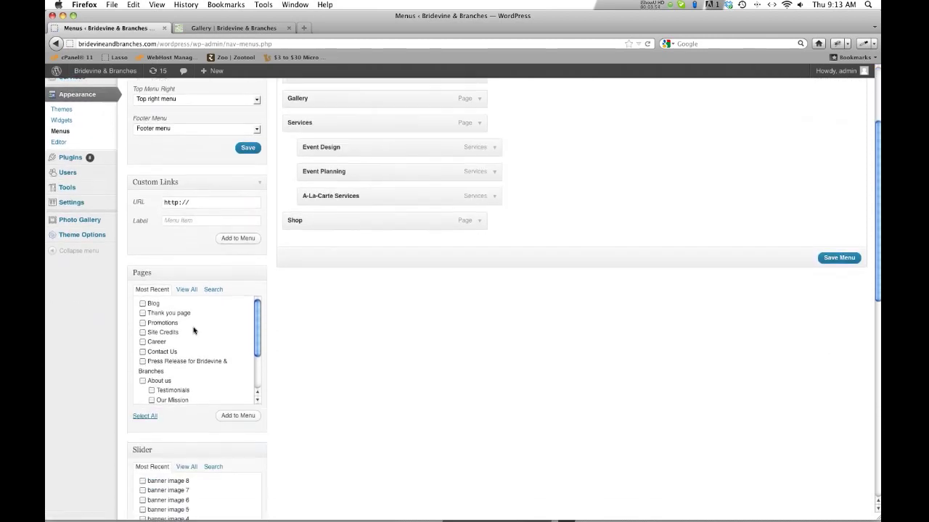
{"action": "scroll", "coordinate": [199, 442], "scroll_direction": "down", "scroll_amount": 4}
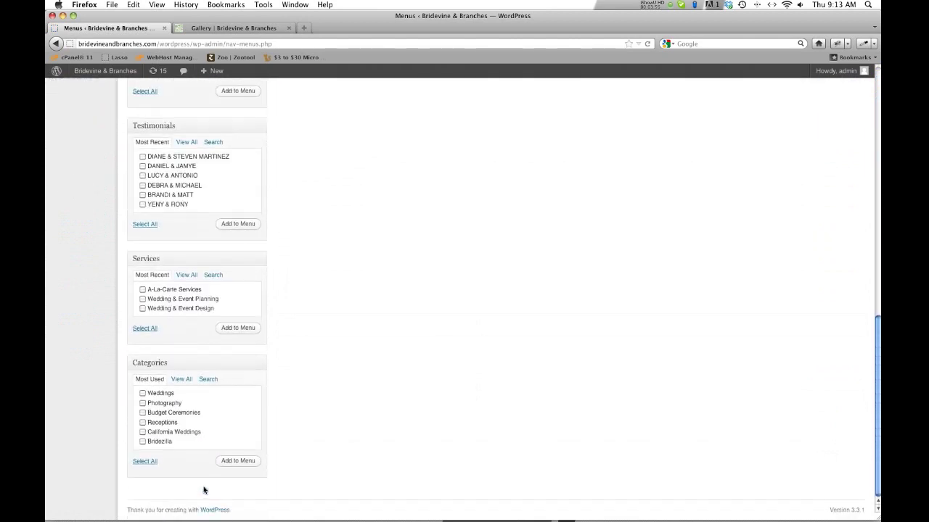
{"action": "scroll", "coordinate": [204, 487], "scroll_direction": "up", "scroll_amount": 10}
{"action": "scroll", "coordinate": [193, 432], "scroll_direction": "up", "scroll_amount": 2}
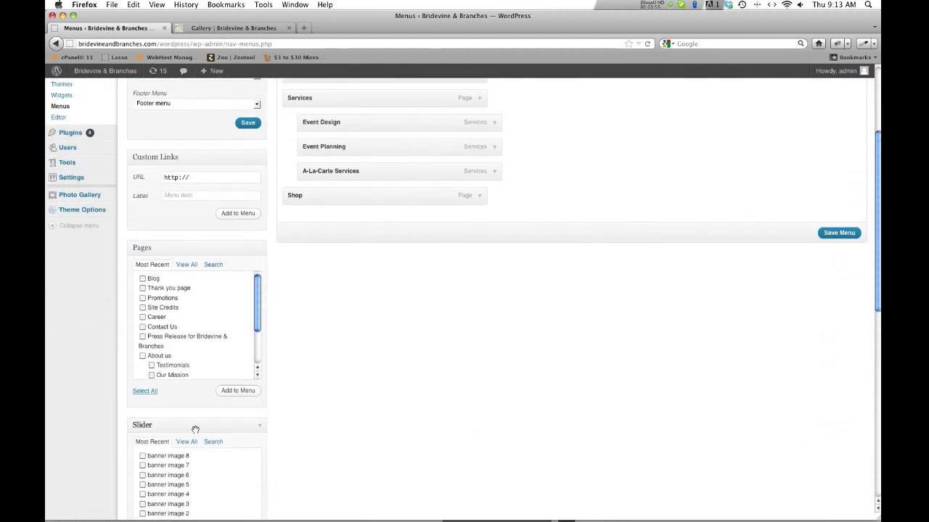
{"action": "scroll", "coordinate": [276, 351], "scroll_direction": "up", "scroll_amount": 7}
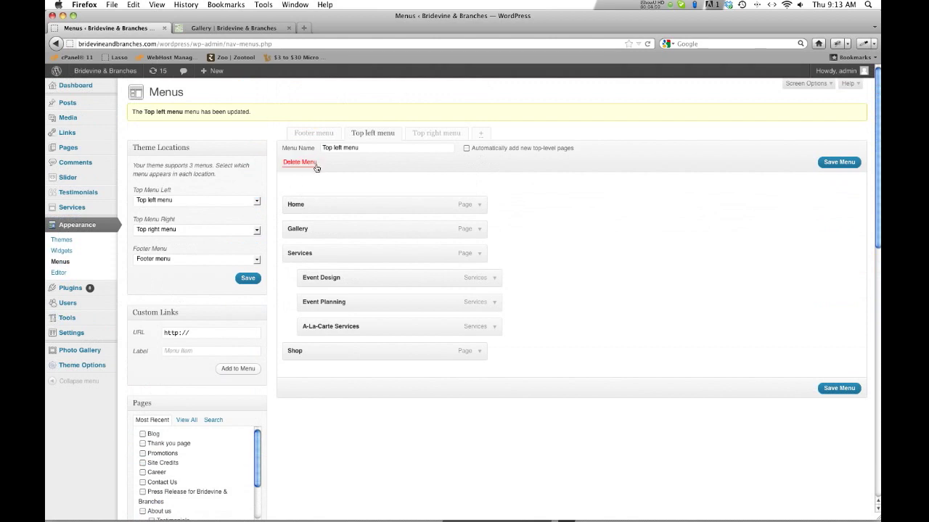
{"action": "scroll", "coordinate": [220, 479], "scroll_direction": "down", "scroll_amount": 3}
{"action": "scroll", "coordinate": [414, 431], "scroll_direction": "down", "scroll_amount": 4}
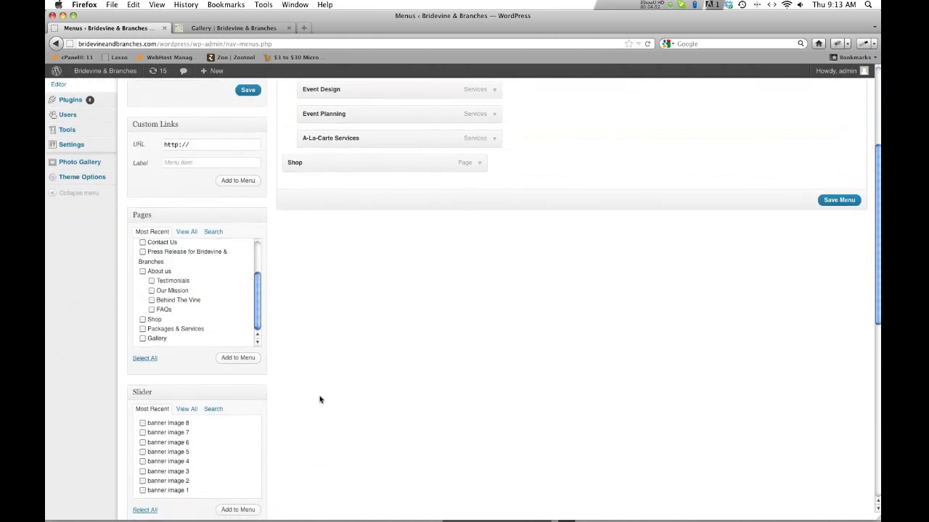
{"action": "scroll", "coordinate": [154, 331], "scroll_direction": "up", "scroll_amount": 2}
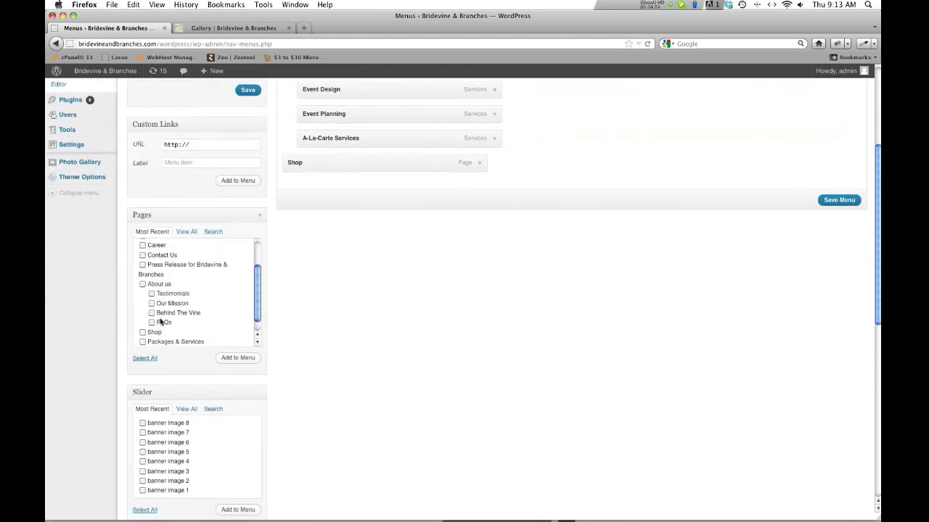
{"action": "left_click", "coordinate": [151, 320]}
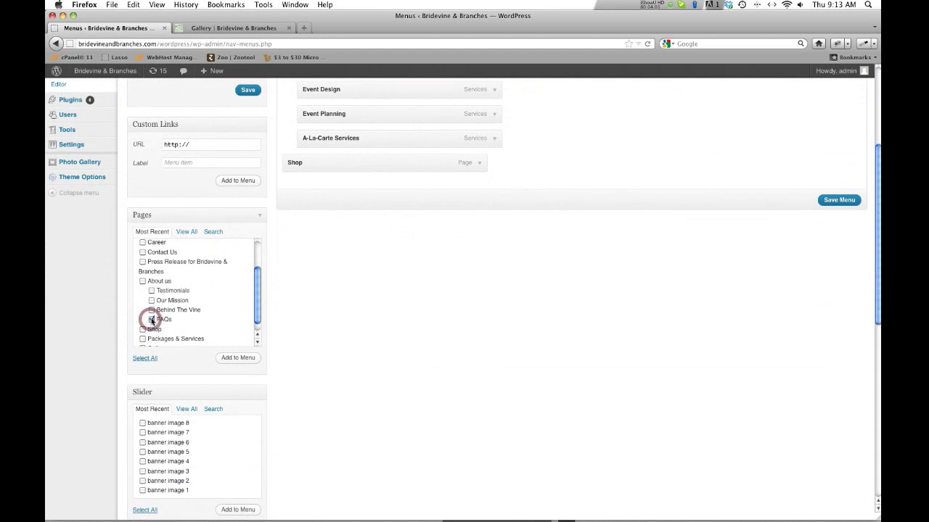
{"action": "left_click", "coordinate": [235, 362]}
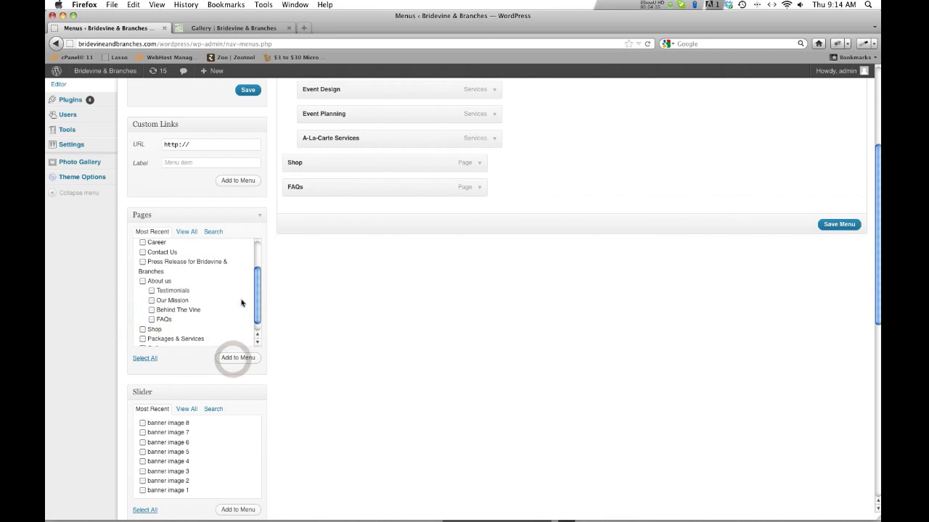
- Move the FAQs item to the second place in the Top left menu, between Home and Gallery
{"action": "scroll", "coordinate": [382, 227], "scroll_direction": "up", "scroll_amount": 2}
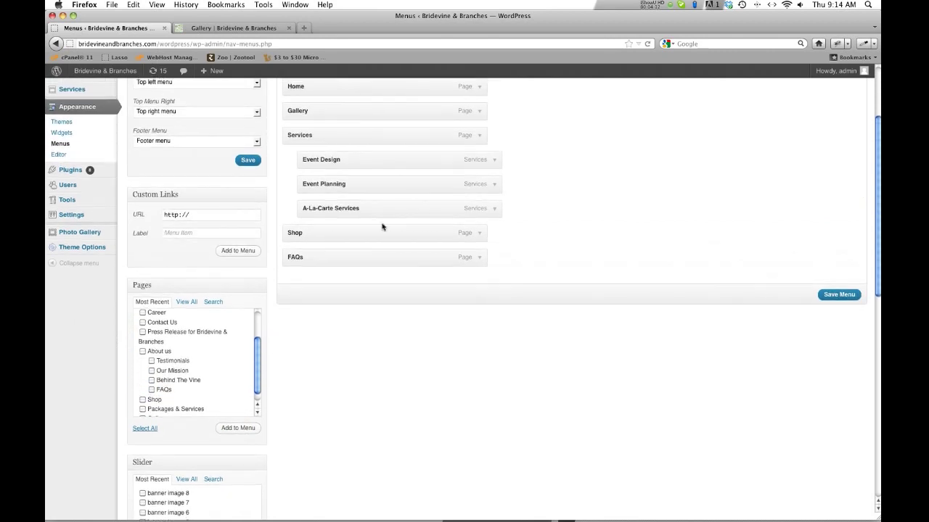
{"action": "scroll", "coordinate": [290, 259], "scroll_direction": "down", "scroll_amount": 1}
{"action": "scroll", "coordinate": [305, 246], "scroll_direction": "up", "scroll_amount": 3}
{"action": "left_click_drag", "start_coordinate": [316, 324], "coordinate": [315, 183]}
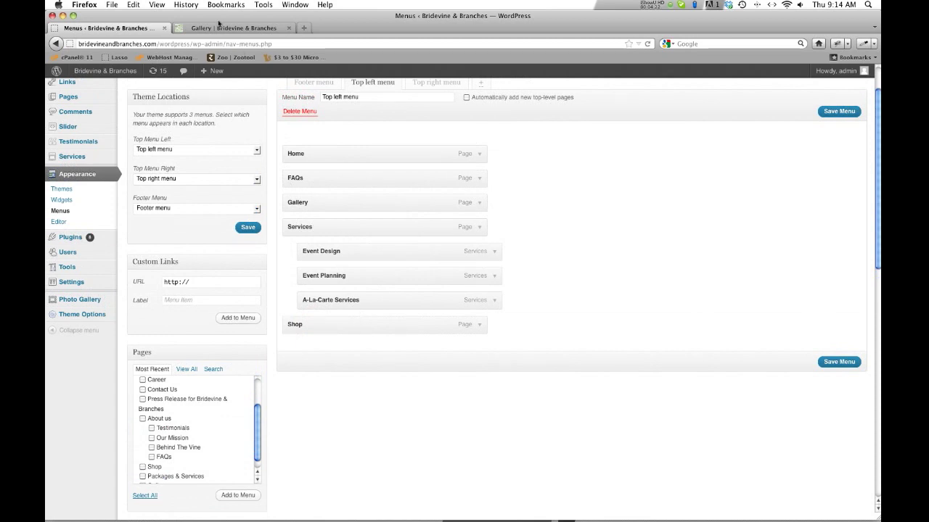
- Reload the live site's gallery page to check its navigation for the FAQs item
{"action": "left_click", "coordinate": [218, 26]}
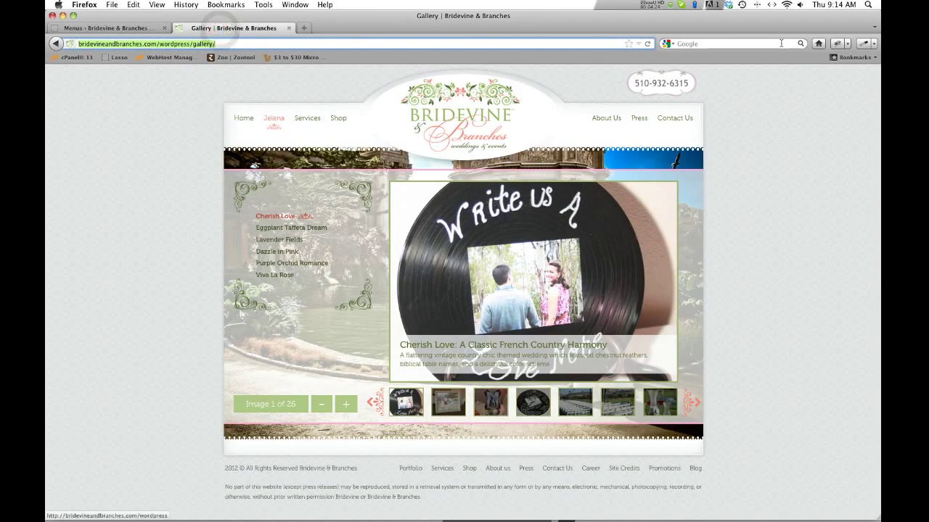
{"action": "left_click", "coordinate": [648, 44]}
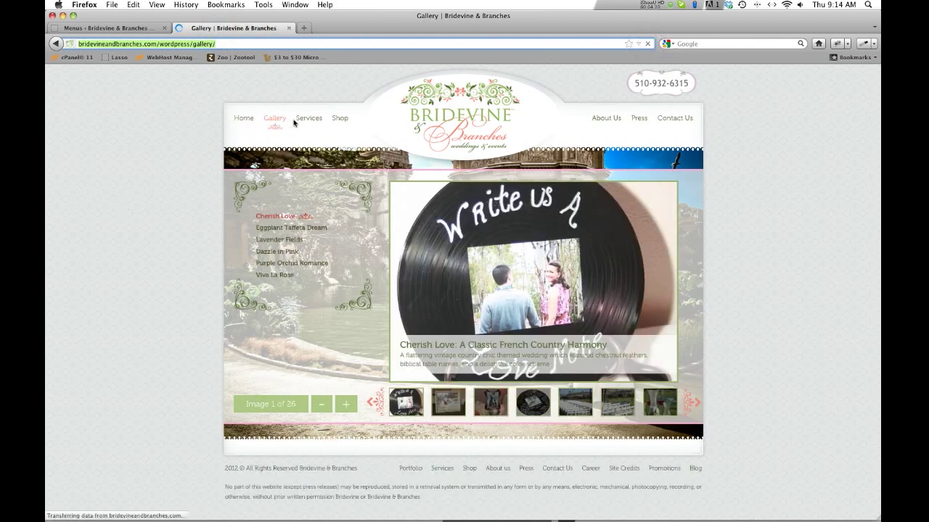
- Nest the FAQs item under Services, directly after A-La-Carte Services, in the Top left menu and save the menu
{"action": "mouse_move", "coordinate": [302, 122]}
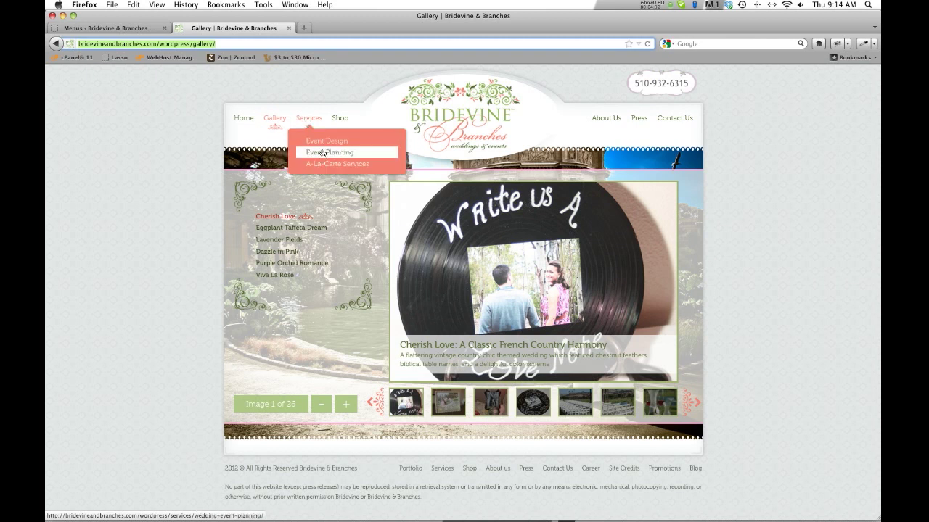
{"action": "left_click", "coordinate": [121, 26]}
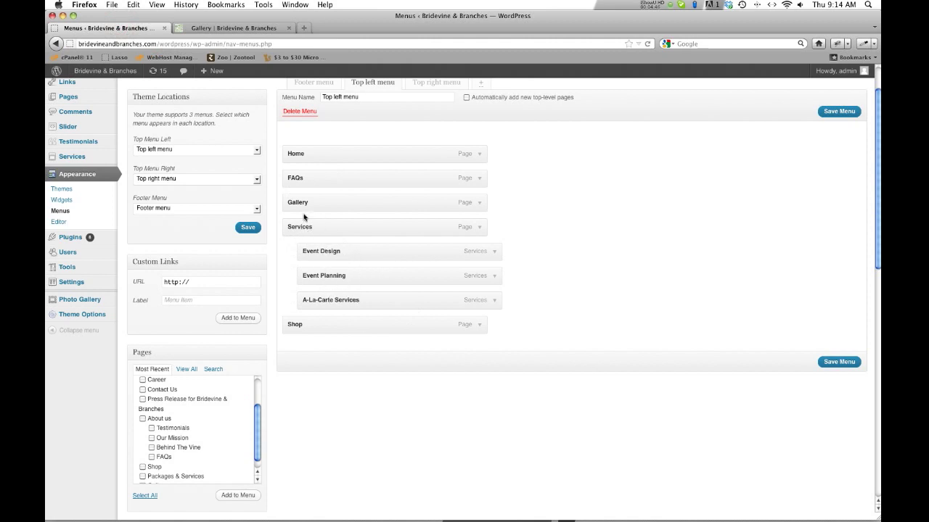
{"action": "left_click_drag", "start_coordinate": [300, 179], "coordinate": [319, 300]}
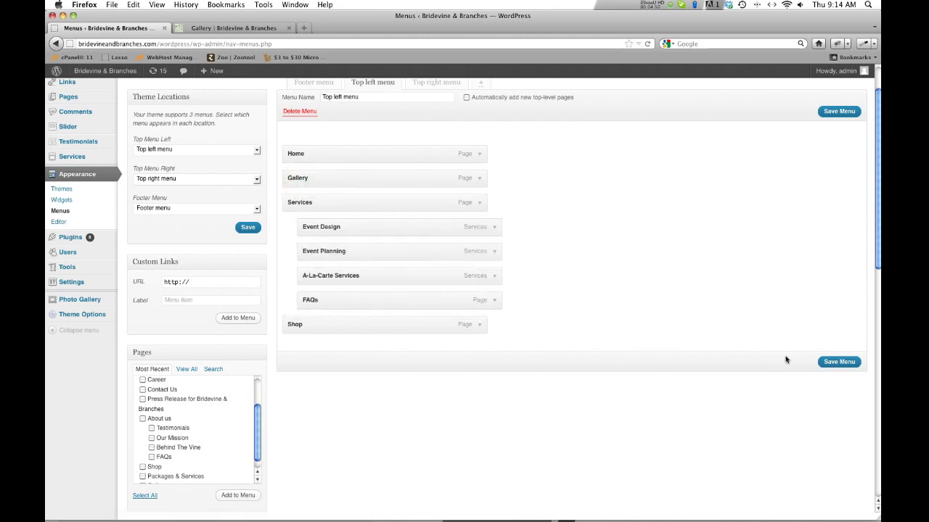
- Reload the live site's gallery page and check the Services submenu for the FAQs item
{"action": "left_click", "coordinate": [210, 29]}
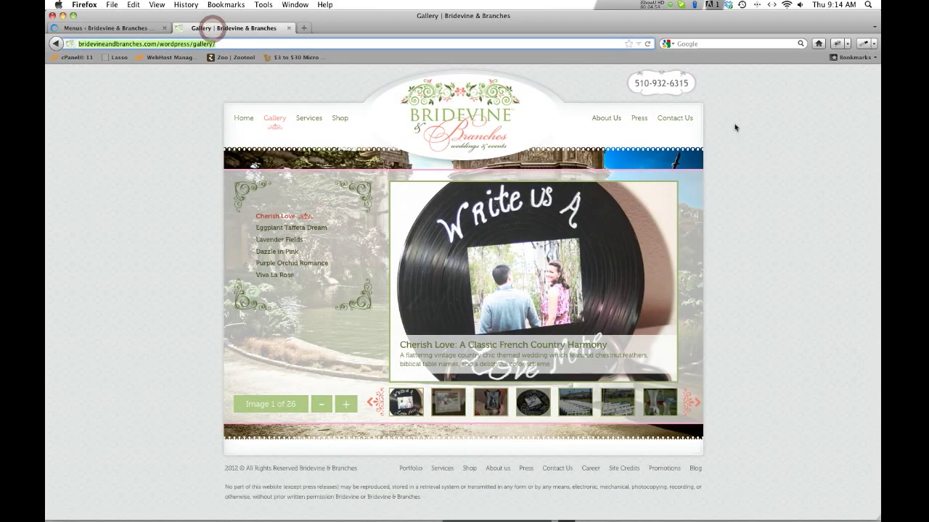
{"action": "left_click", "coordinate": [647, 44]}
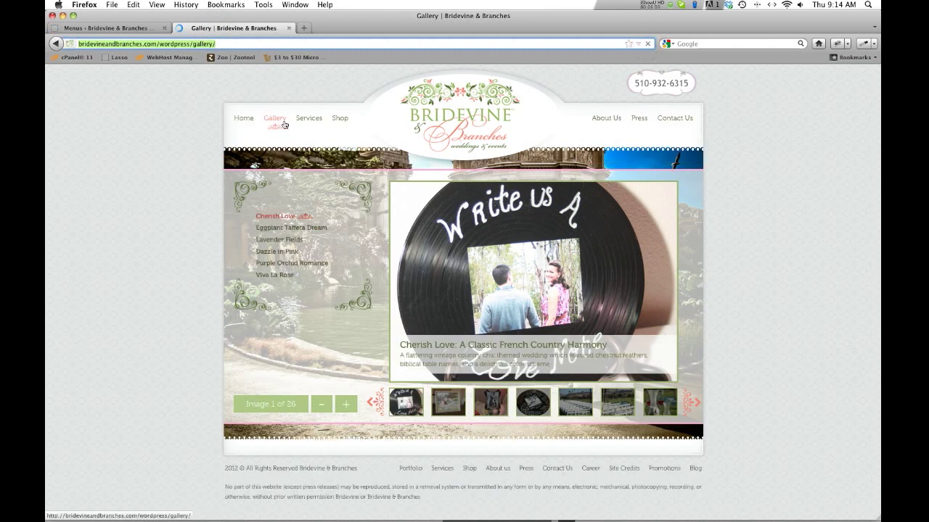
{"action": "mouse_move", "coordinate": [318, 123]}
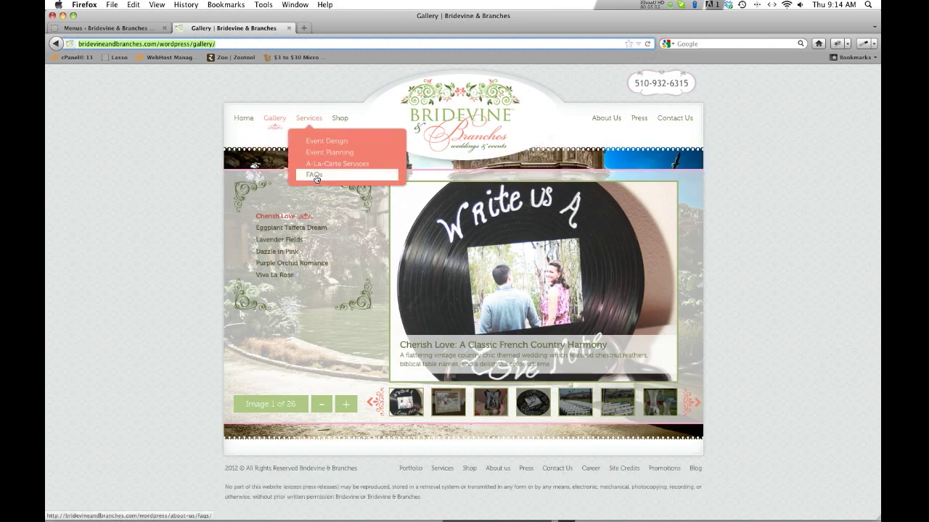
- Remove the FAQs item from the Top left menu and save the menu
{"action": "left_click", "coordinate": [114, 29]}
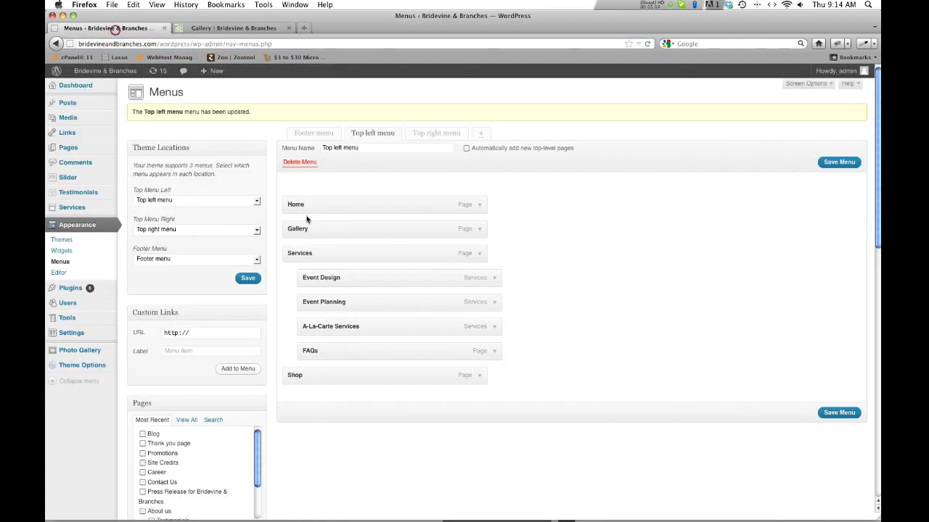
{"action": "left_click", "coordinate": [496, 353]}
{"action": "left_click", "coordinate": [312, 423]}
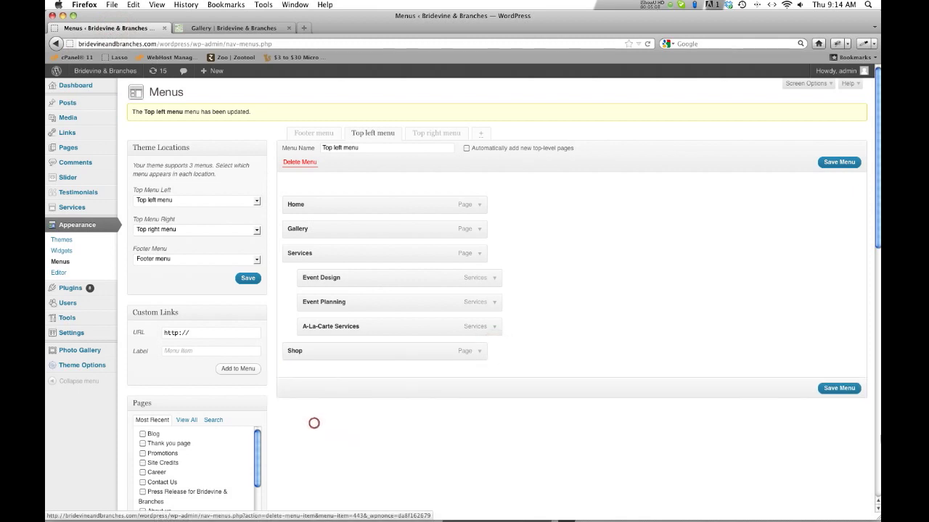
{"action": "left_click", "coordinate": [840, 388]}
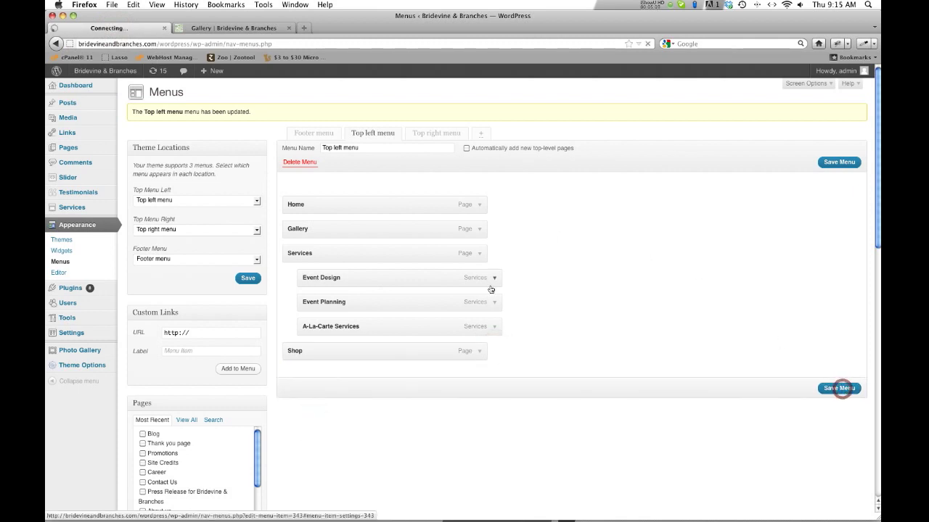